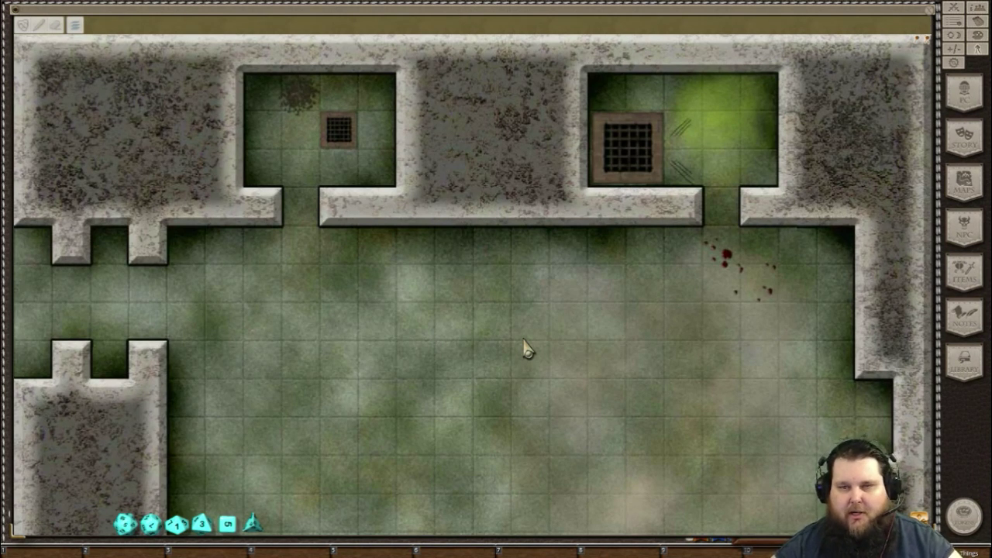
scroll(563, 368, up, 5)
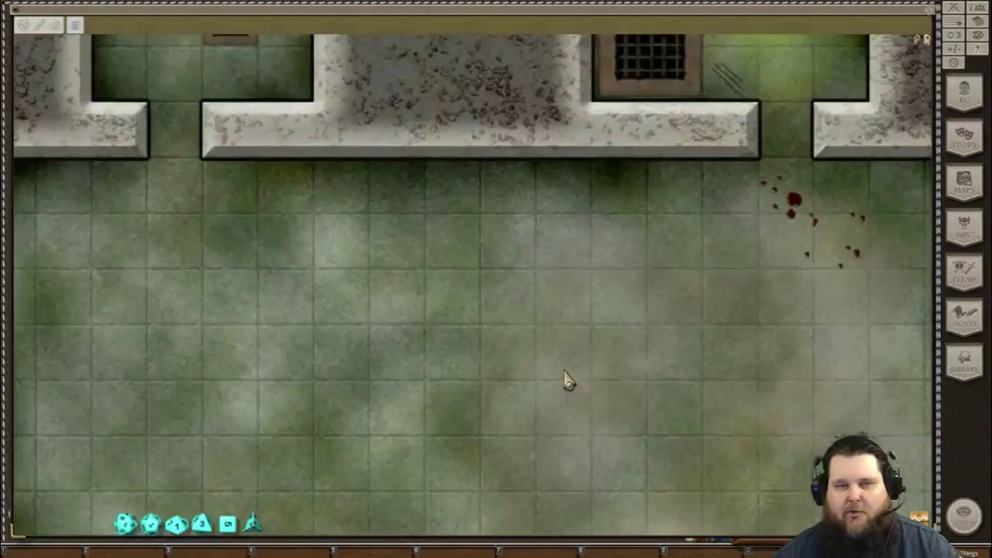
scroll(563, 378, down, 5)
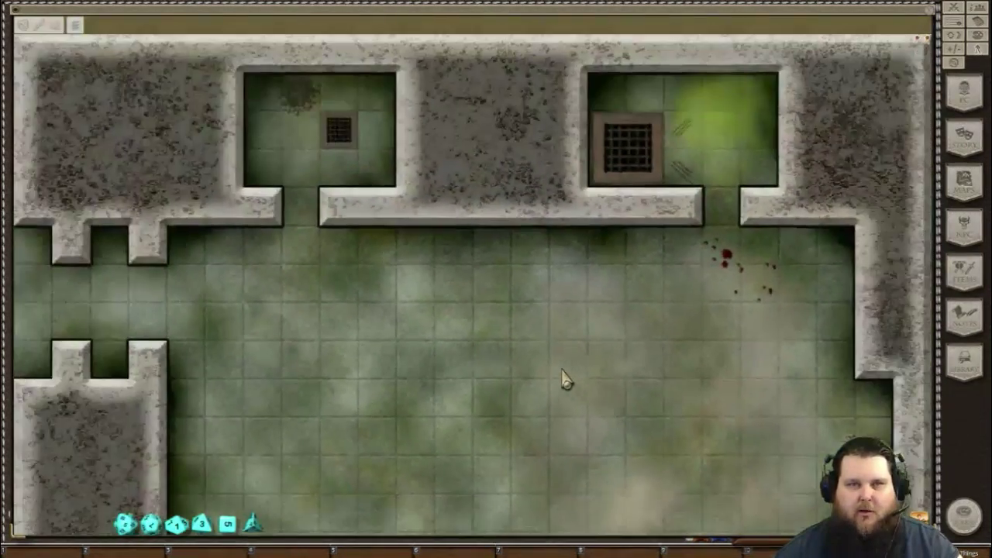
scroll(563, 378, up, 1)
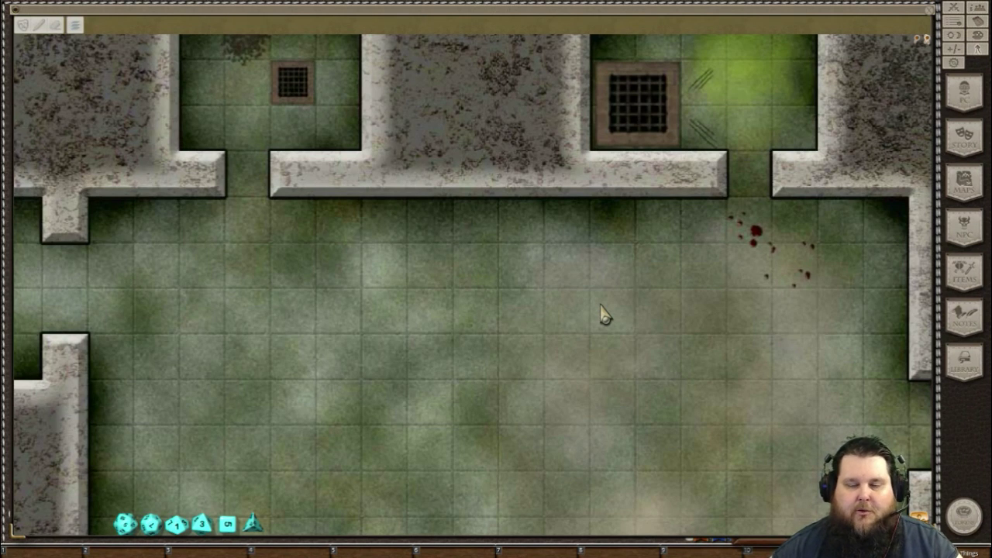
Turn on the map grid and set its size and position by tracing one printed floor tile in the large room
right_click(567, 357)
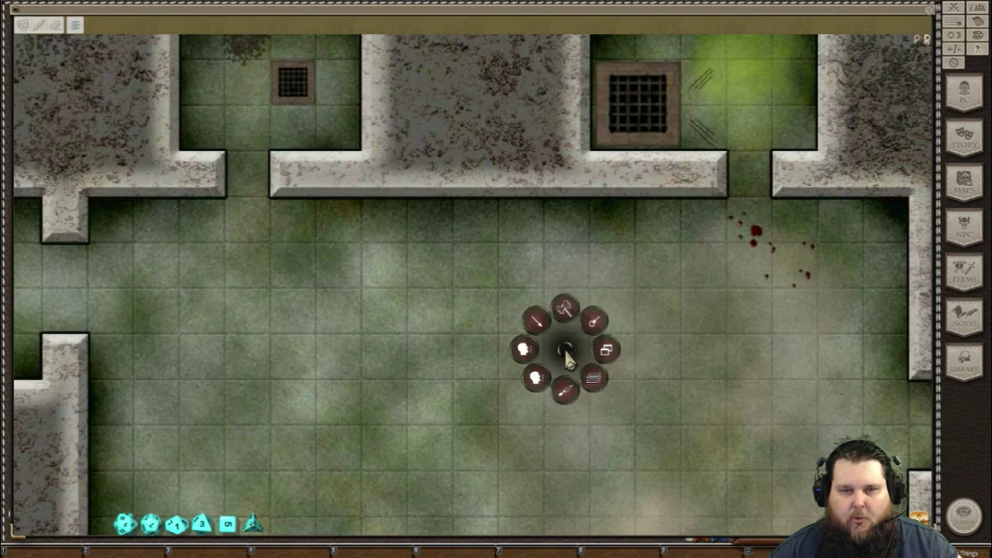
click(593, 382)
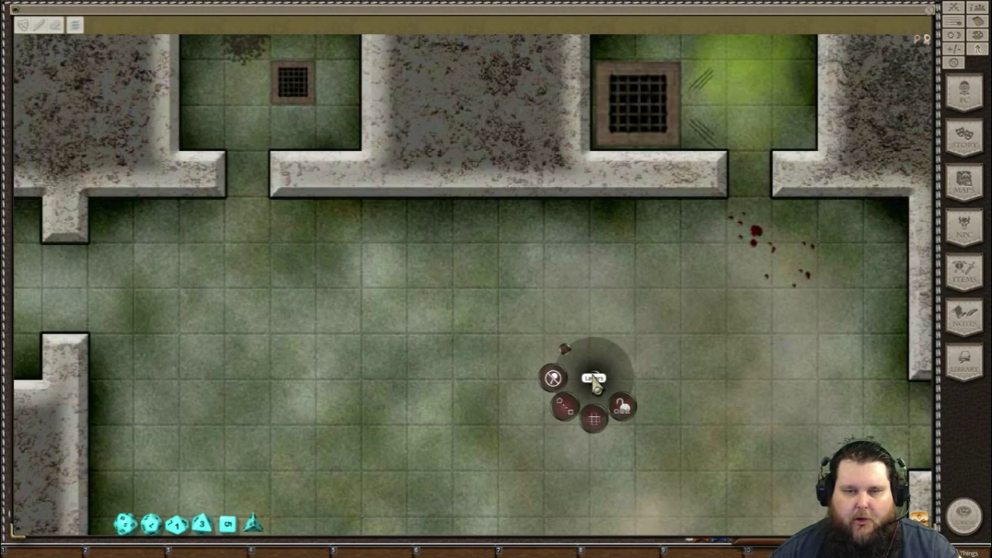
click(594, 423)
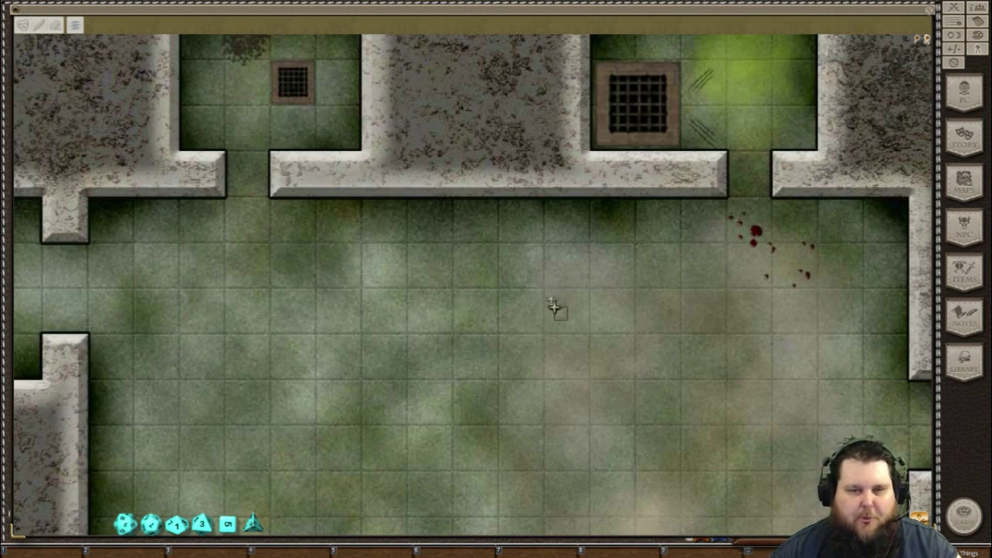
scroll(557, 309, up, 5)
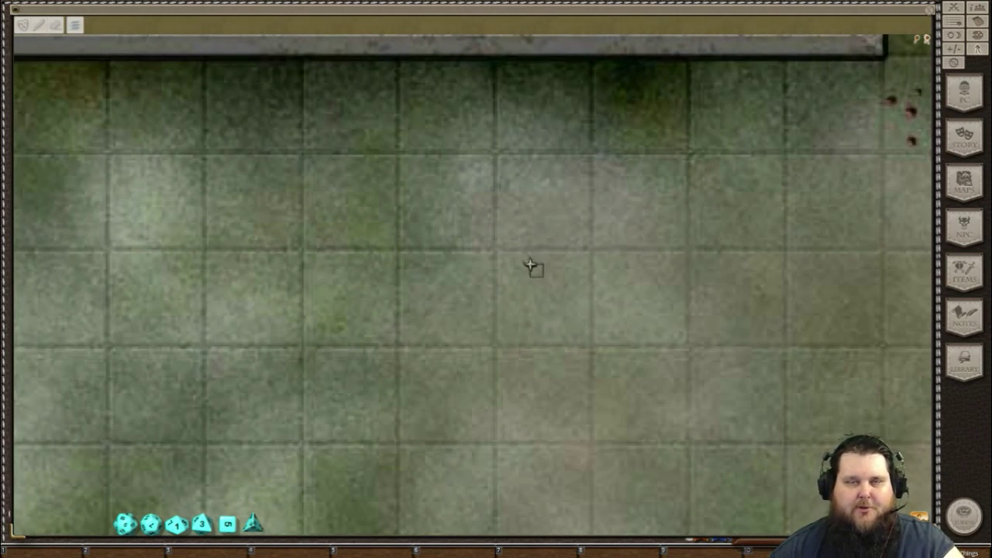
scroll(532, 265, up, 1)
scroll(531, 266, up, 1)
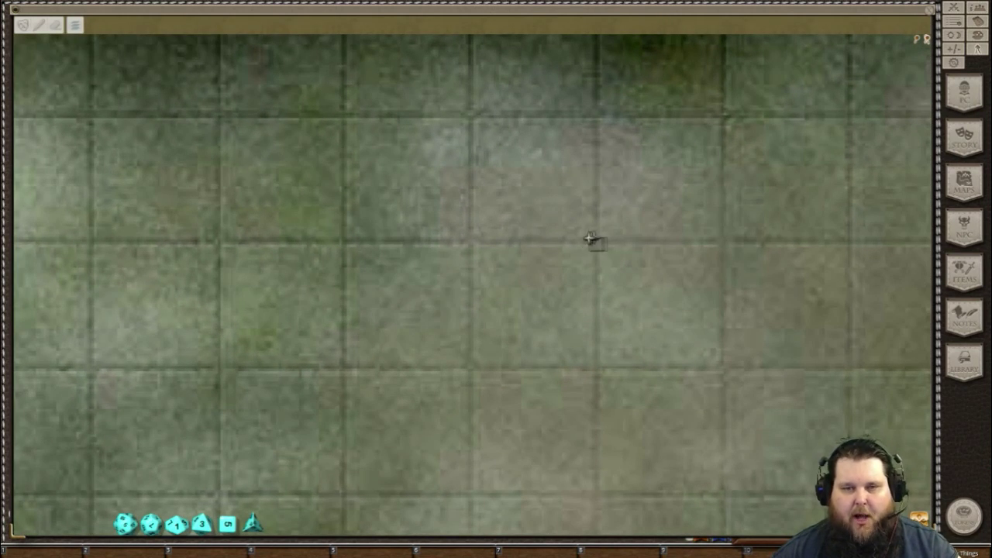
scroll(535, 283, up, 1)
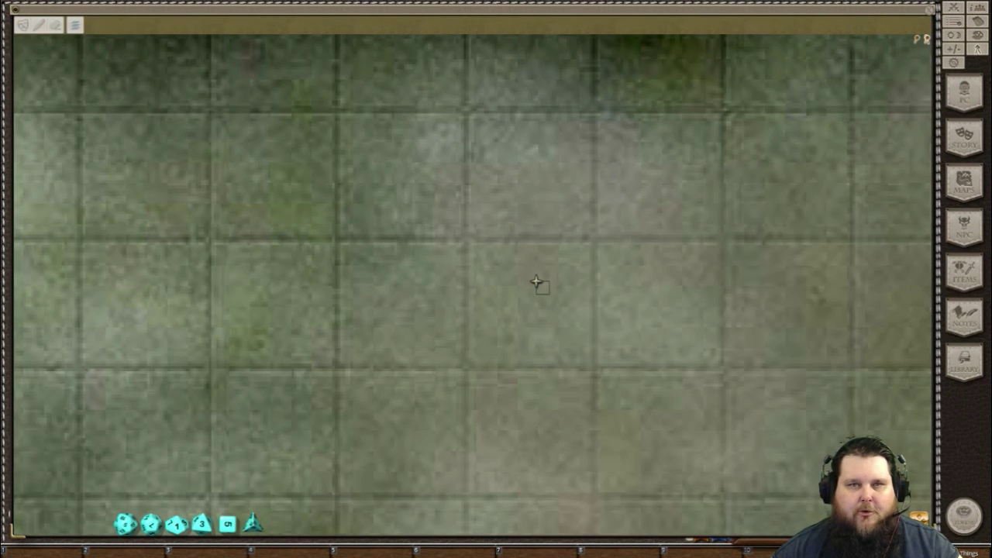
scroll(533, 286, up, 2)
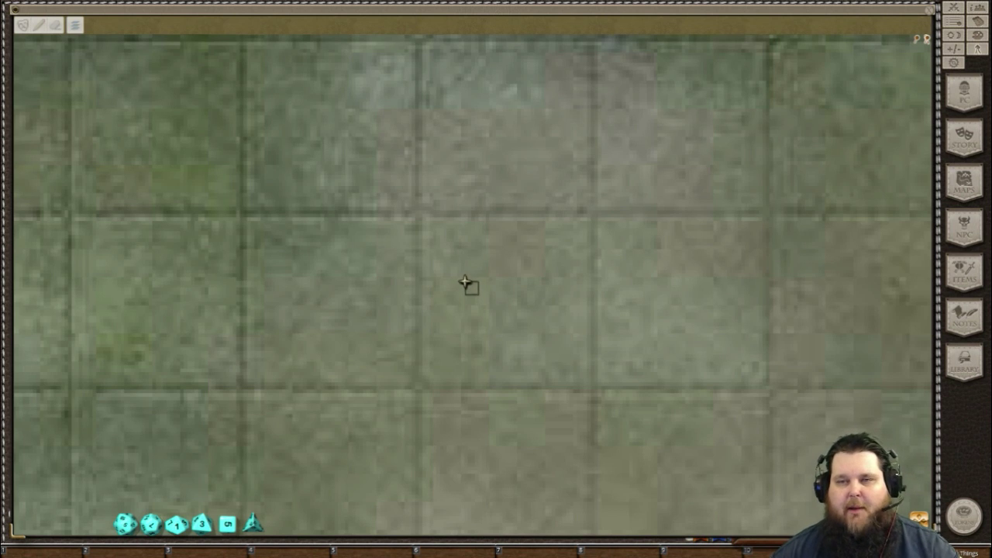
scroll(528, 285, up, 1)
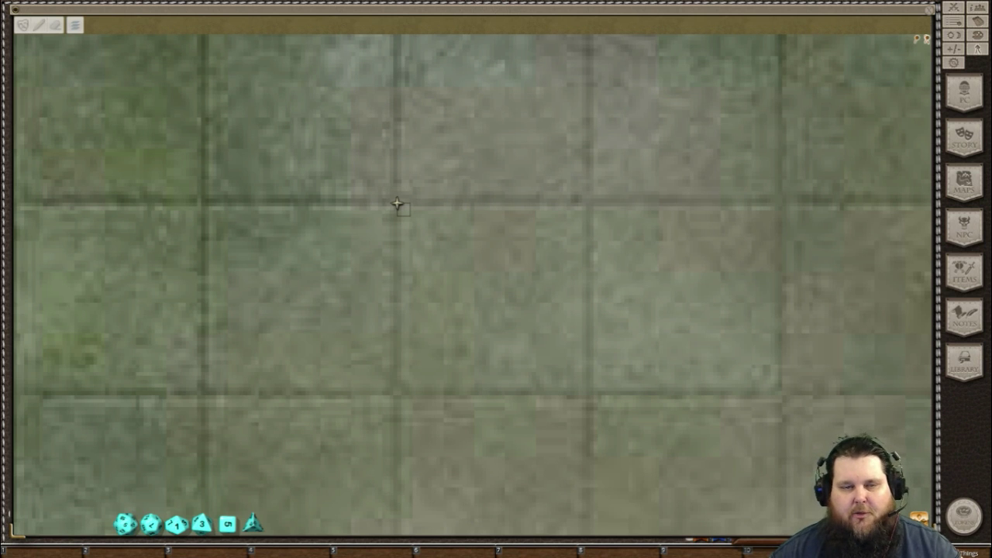
drag(396, 204, 592, 397)
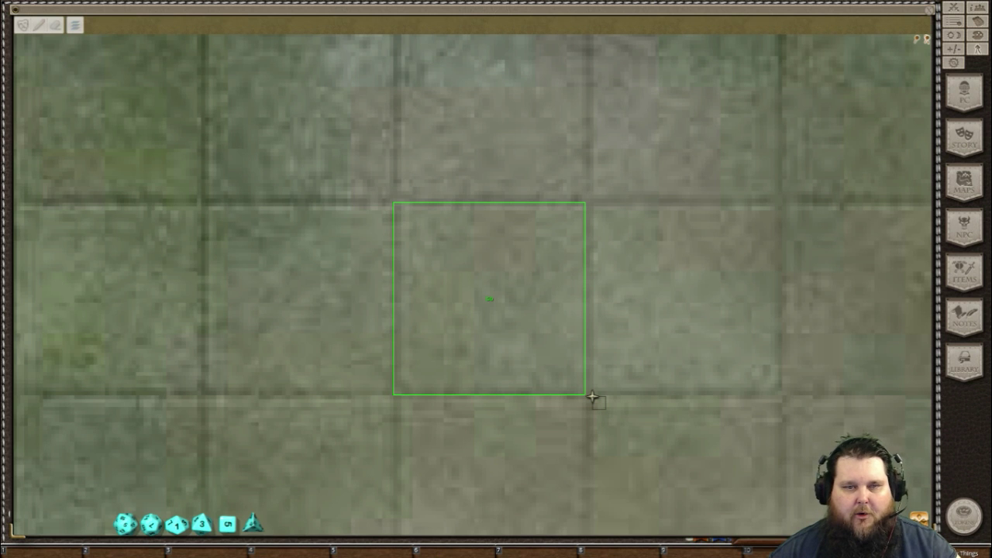
drag(592, 396, 594, 399)
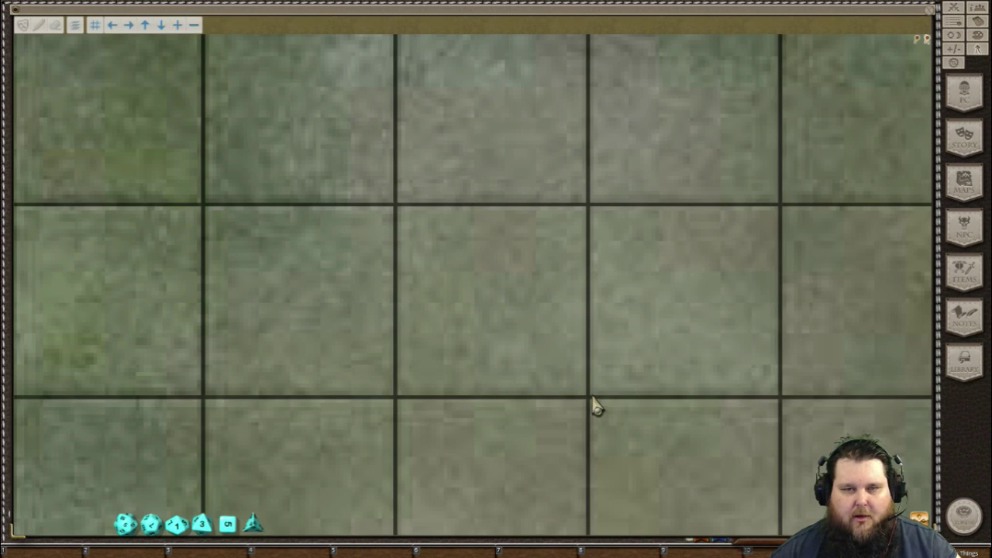
Examine how the grid lines align with the printed floor tiles and walls across the map
scroll(620, 326, down, 1)
scroll(620, 320, down, 3)
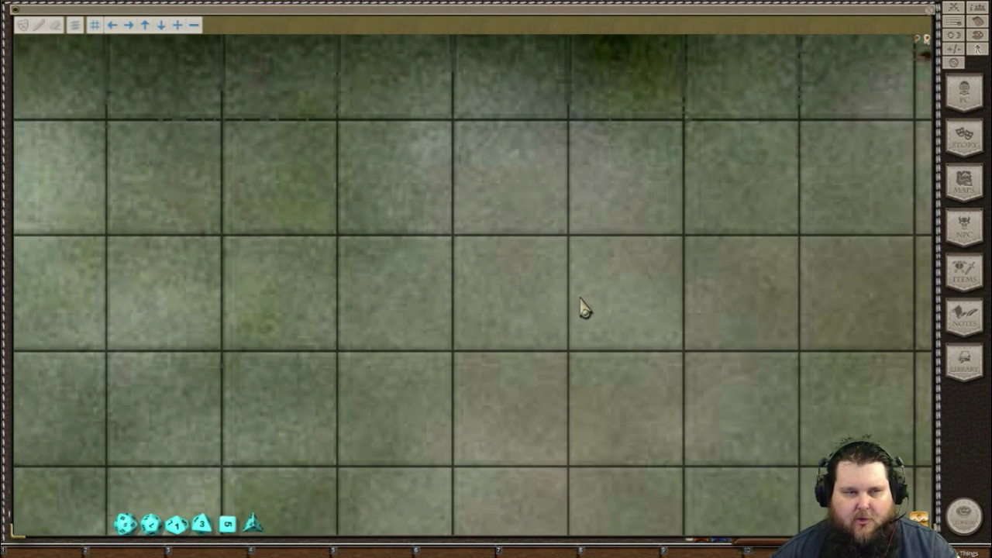
scroll(581, 307, down, 4)
scroll(582, 308, down, 2)
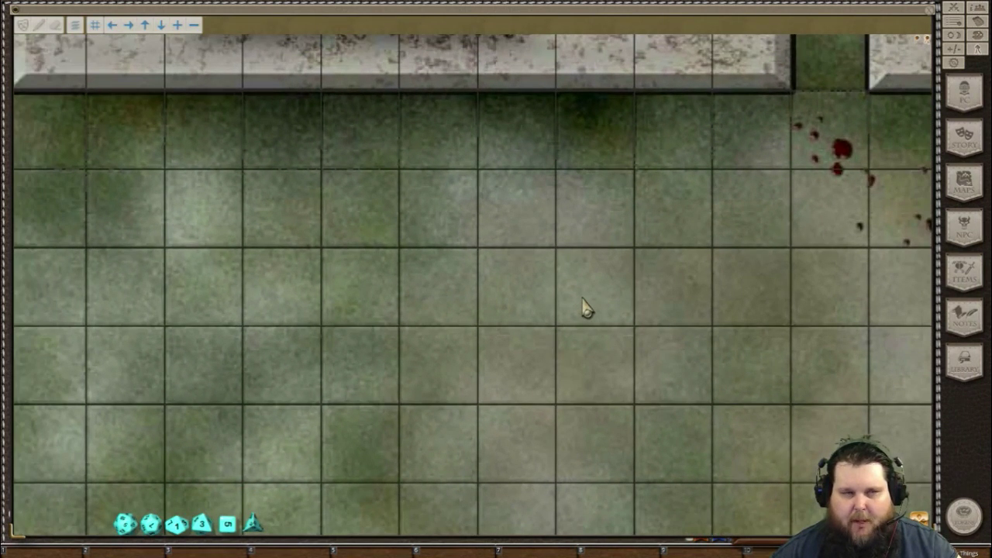
scroll(589, 371, down, 4)
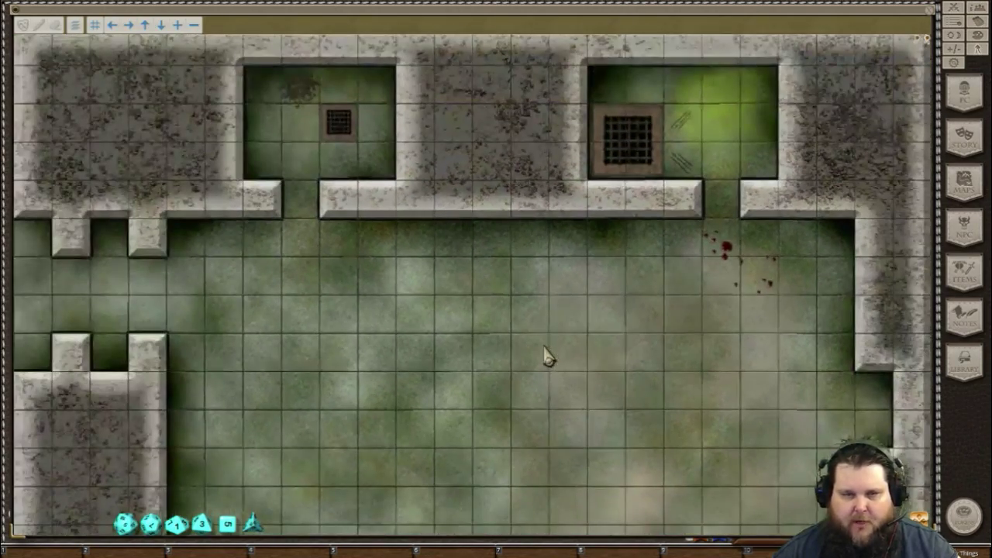
mouse_move(545, 353)
mouse_down()
mouse_move(349, 353)
mouse_move(533, 359)
mouse_up()
scroll(563, 380, up, 4)
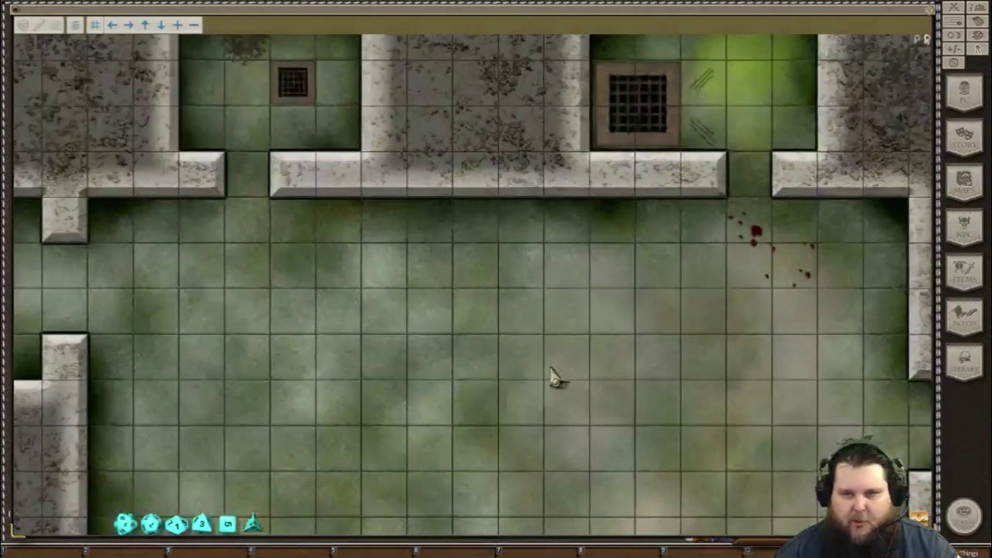
scroll(525, 369, up, 1)
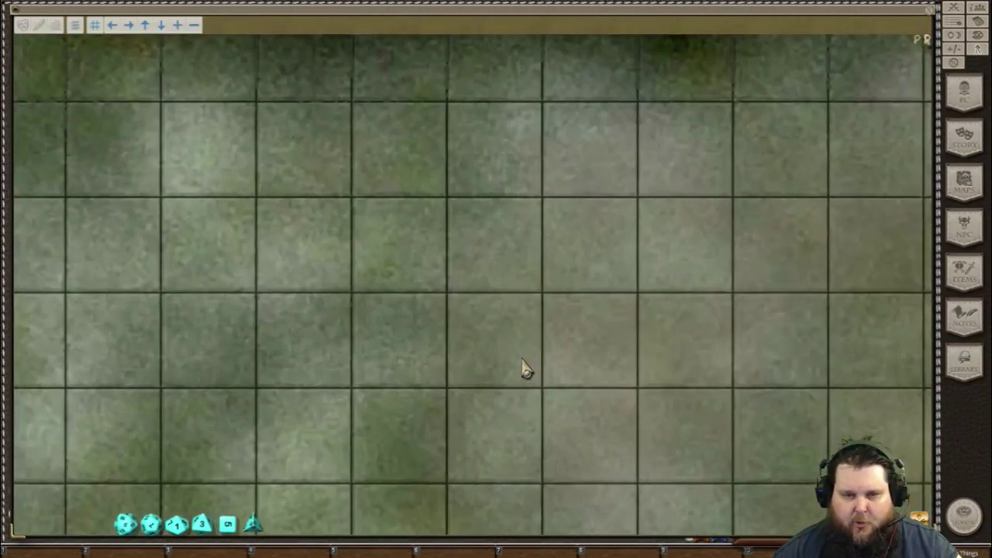
scroll(523, 364, down, 3)
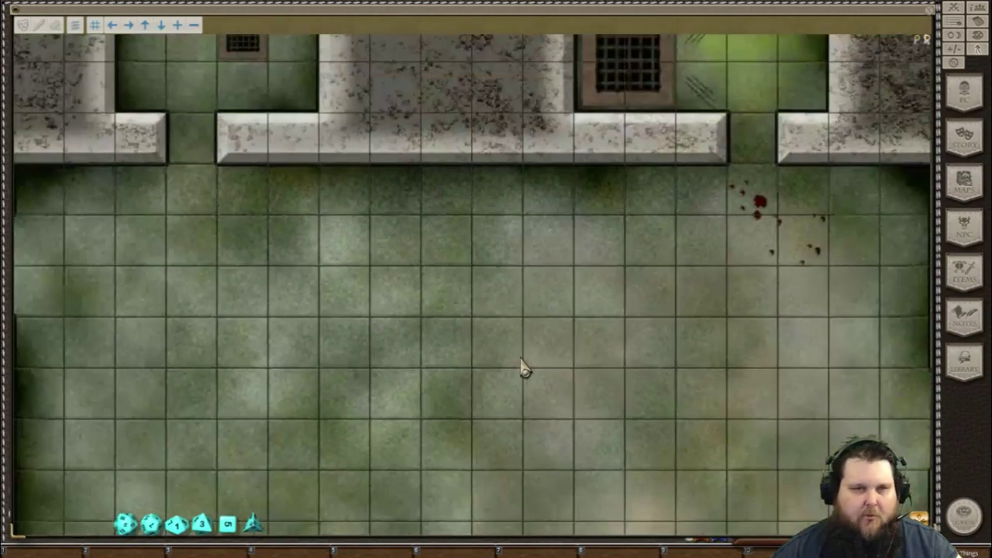
right_click(504, 301)
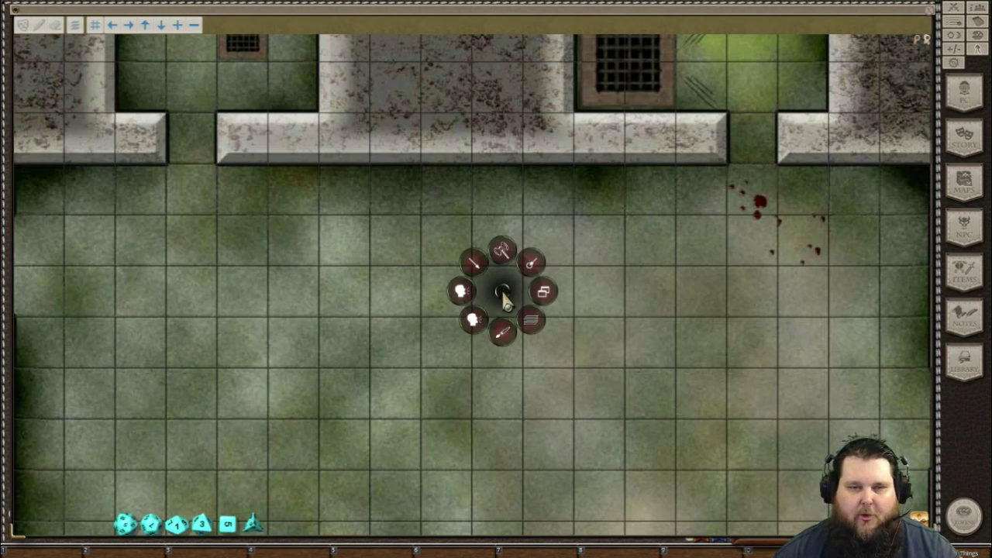
click(532, 324)
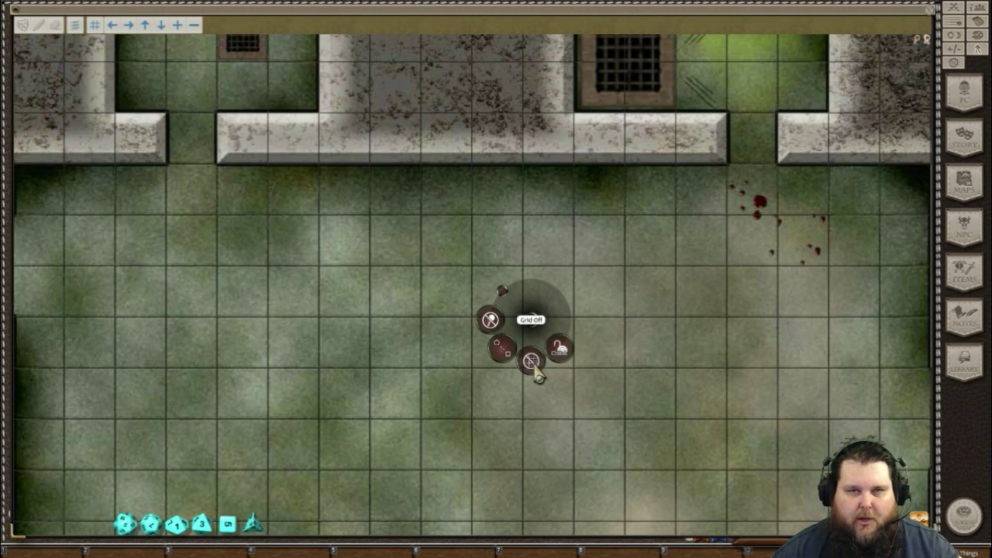
click(397, 324)
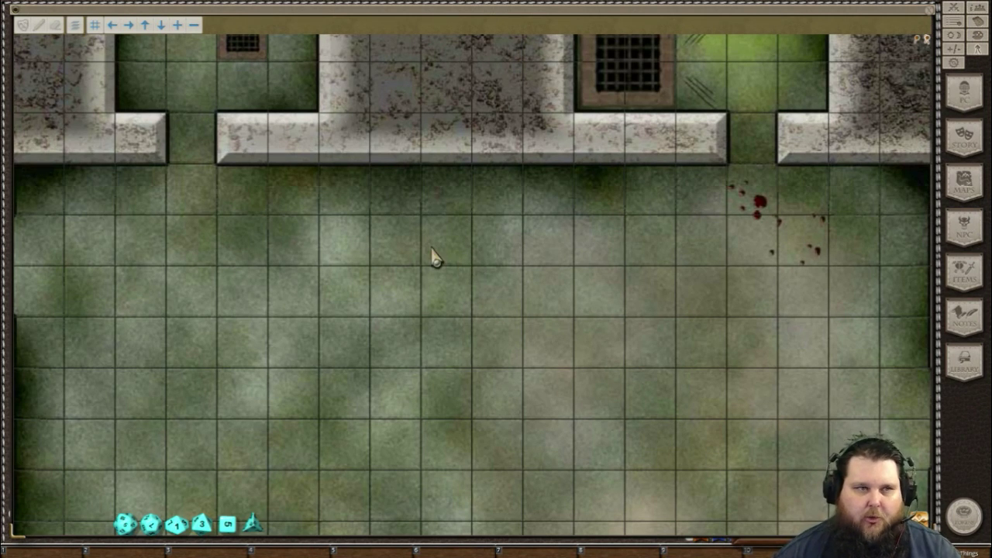
Toggle the map grid off and back on
click(96, 26)
click(95, 27)
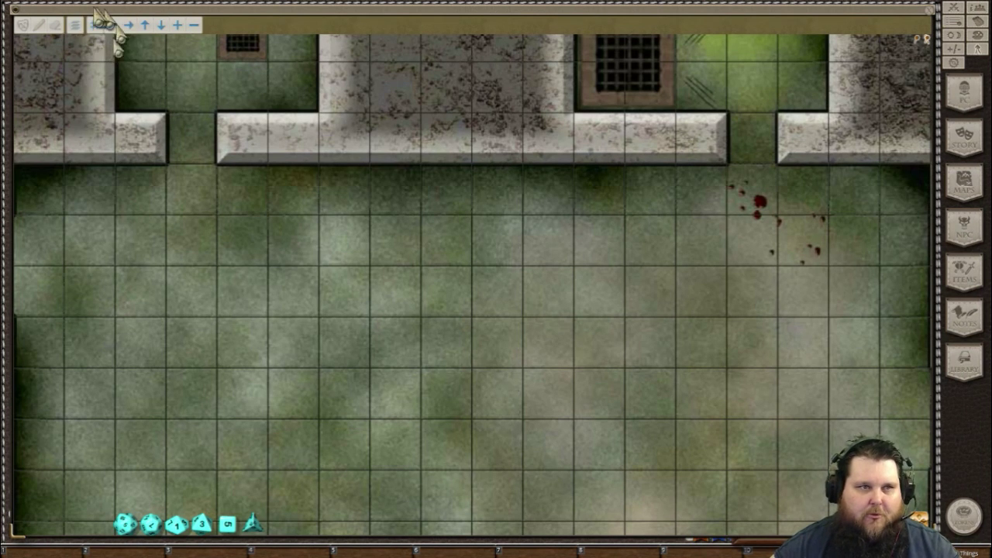
click(96, 27)
click(96, 28)
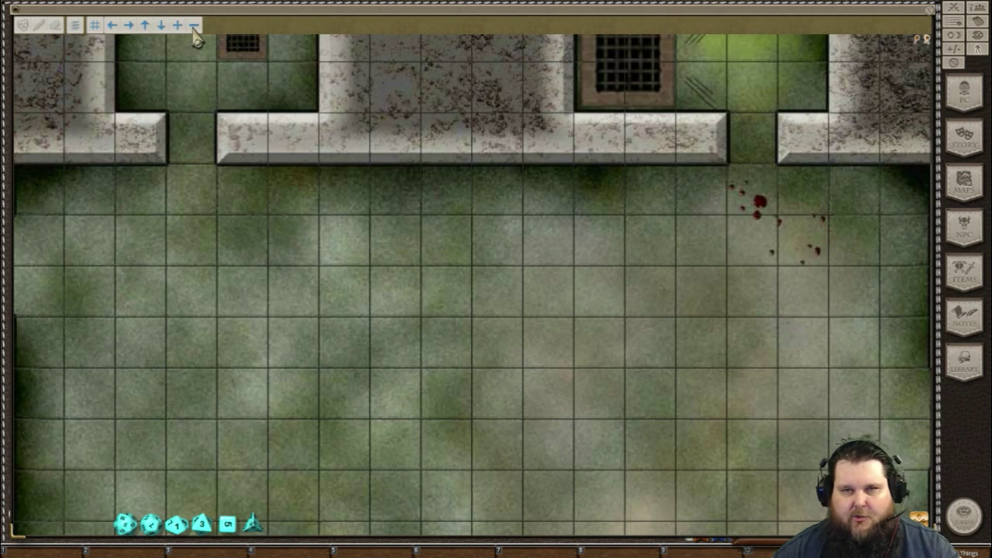
Nudge the grid to the right in small increments to align it with the printed tiles
click(128, 27)
click(128, 26)
click(128, 26)
click(130, 29)
click(130, 31)
click(132, 32)
click(132, 34)
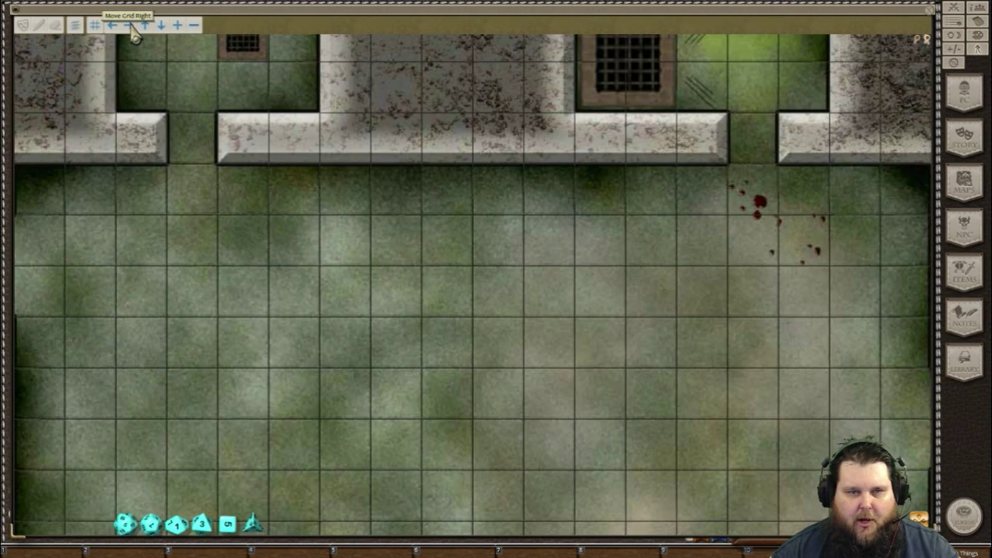
Nudge the grid up and back down, and make it one increment larger and smaller again
click(146, 33)
click(145, 33)
click(161, 33)
click(161, 33)
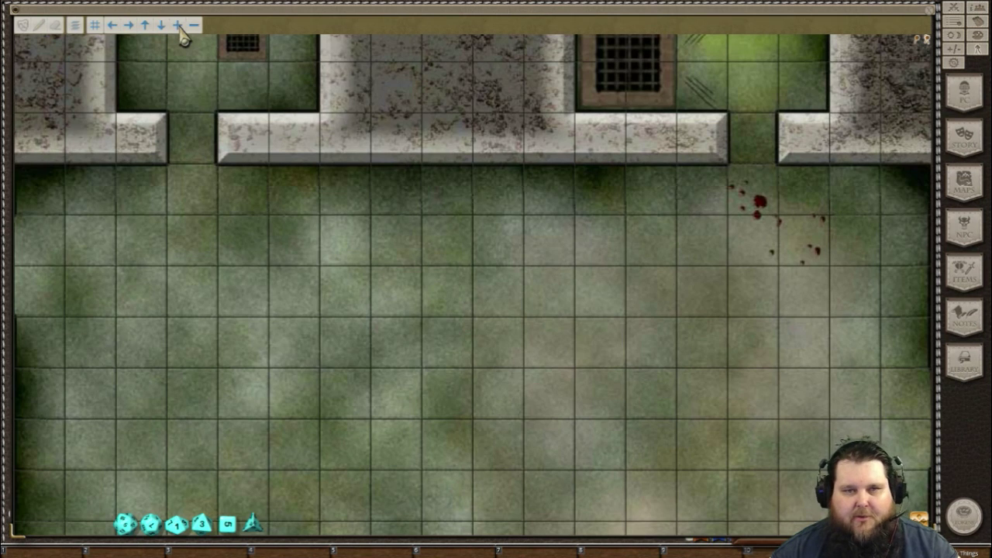
click(179, 32)
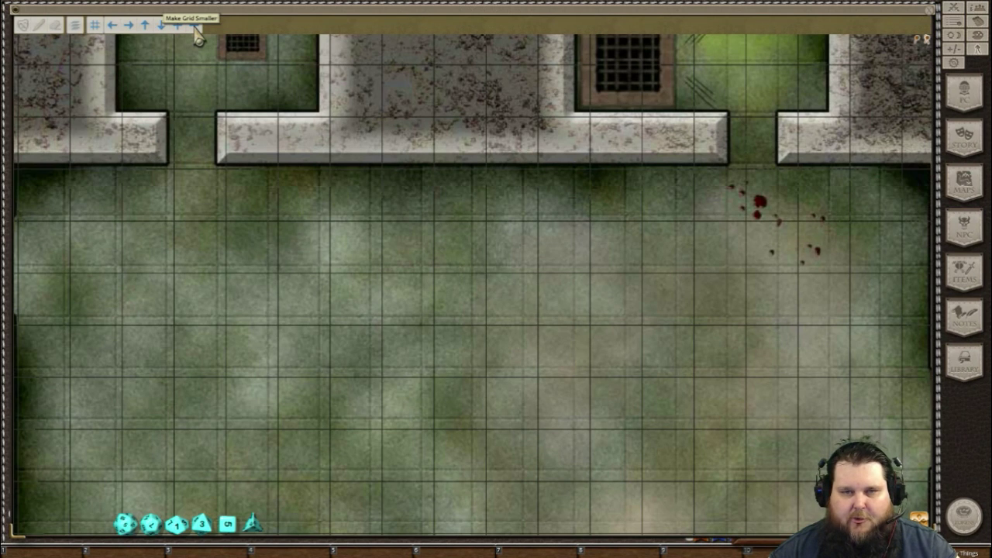
click(197, 39)
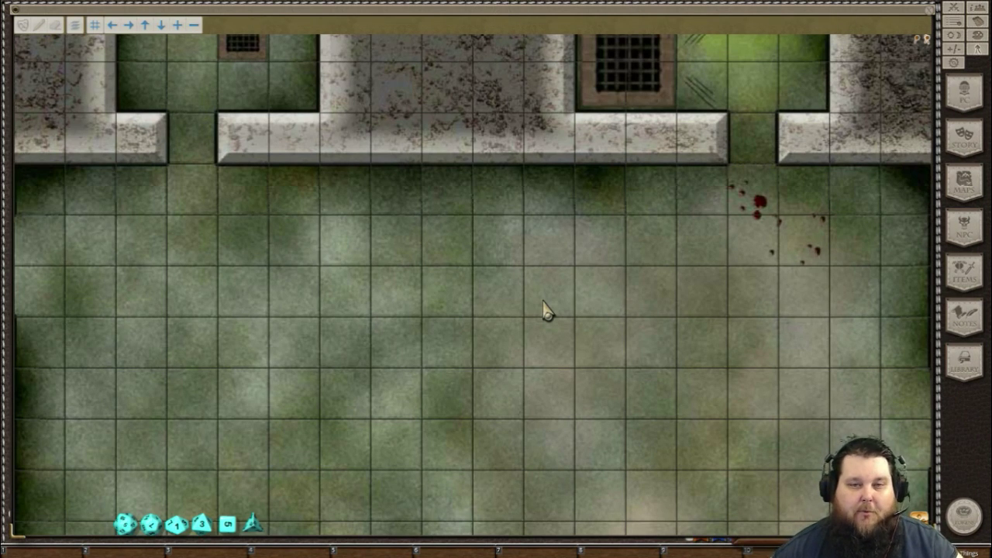
Change the grid type to hex and back to square
right_click(501, 294)
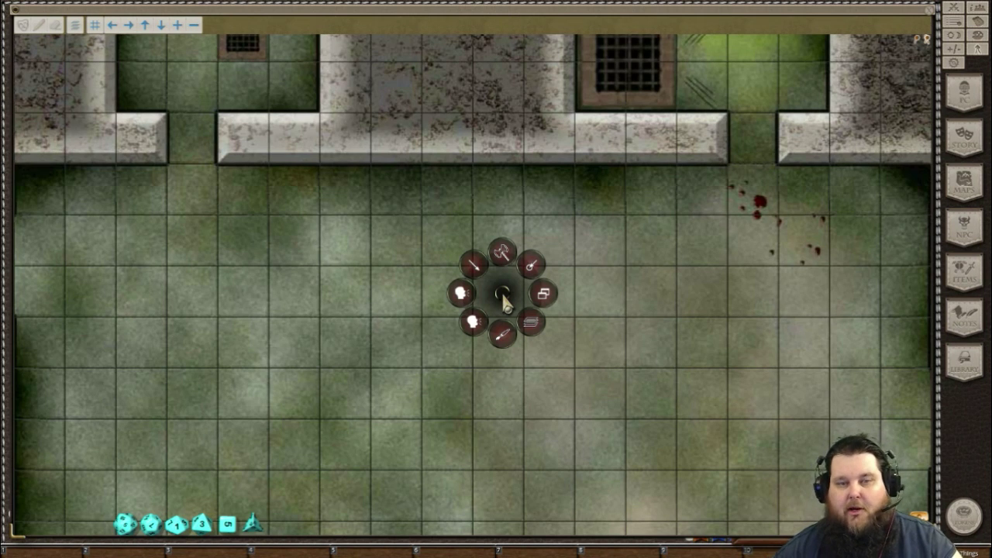
click(531, 321)
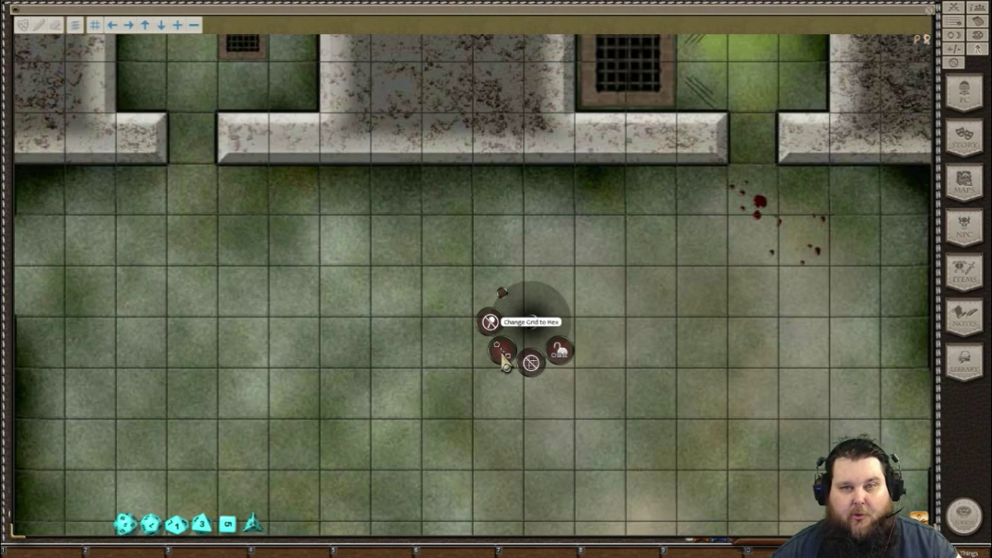
click(501, 353)
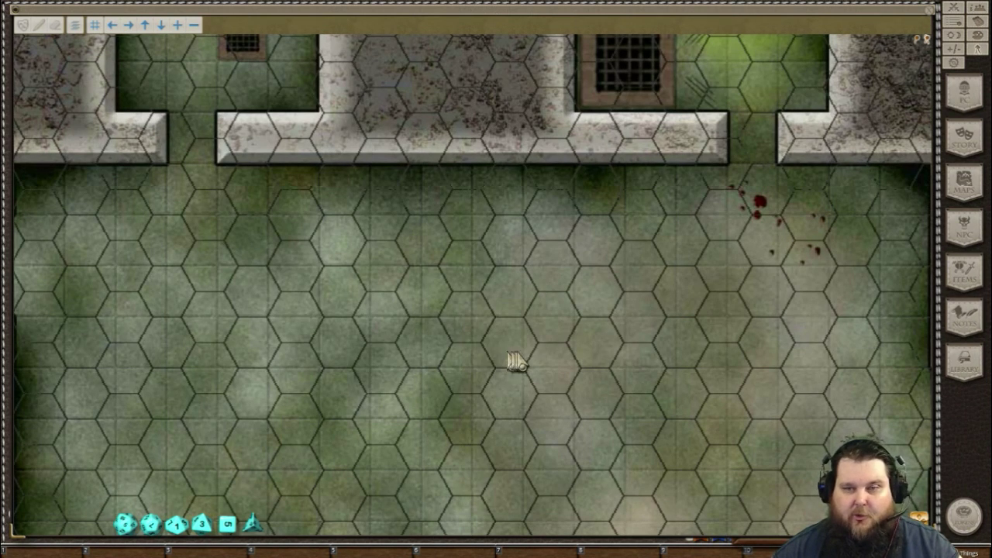
right_click(546, 332)
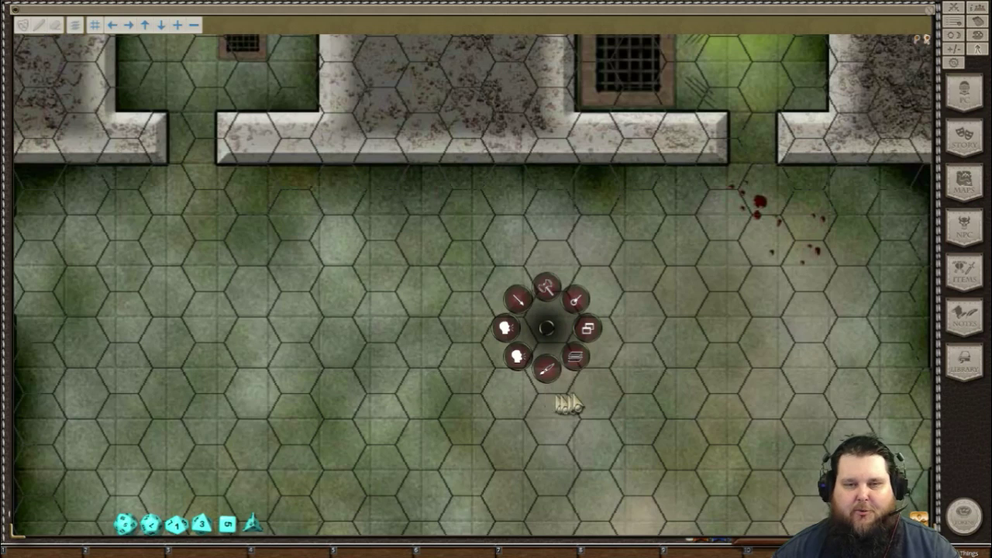
click(581, 361)
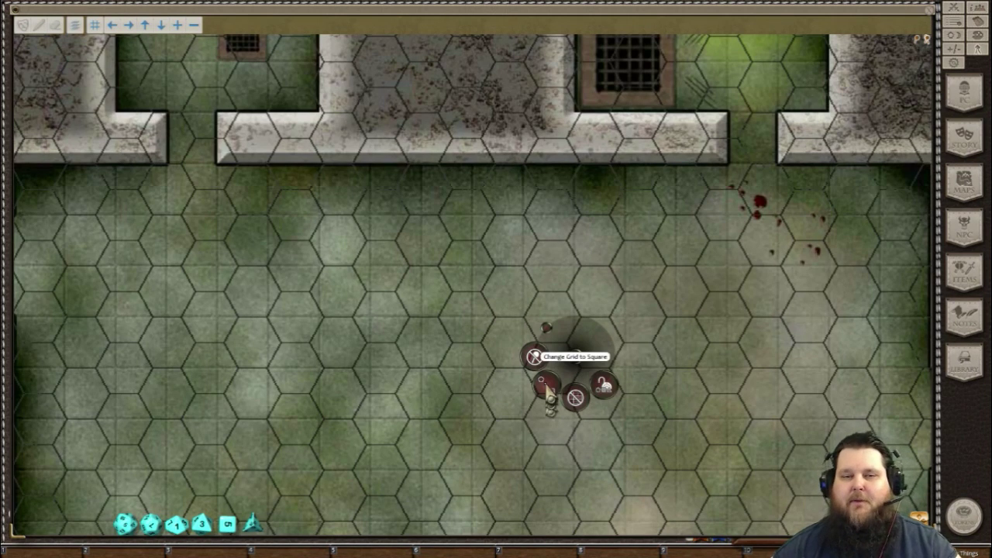
click(547, 387)
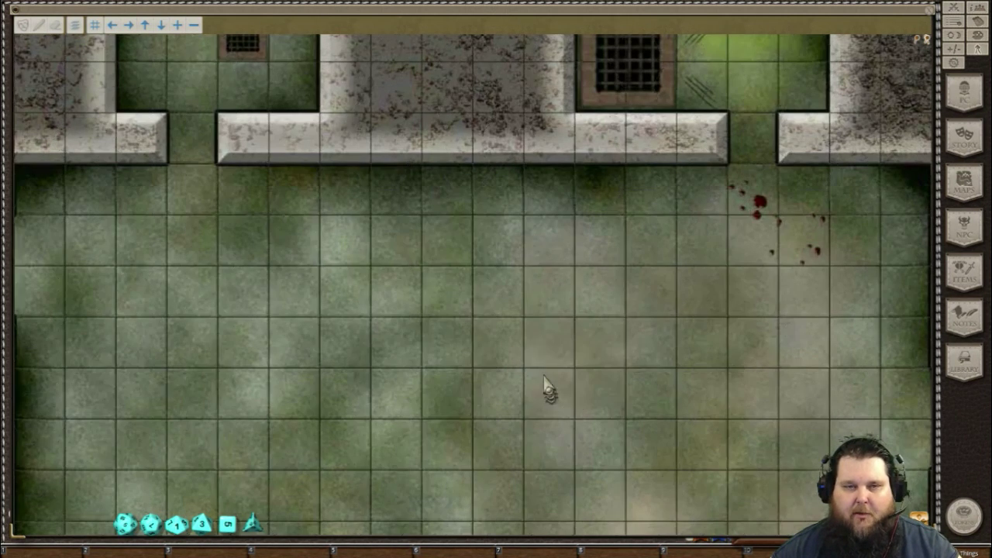